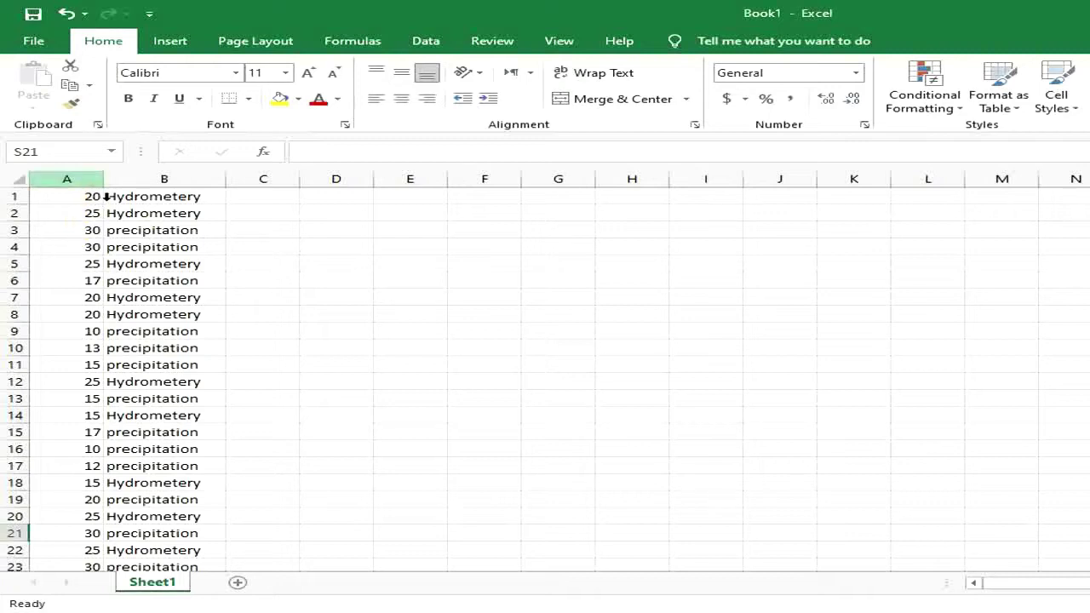
# - Examine the numbers in column A and their matching category labels in column B
pyautogui.click(80, 193)
pyautogui.click(122, 180)
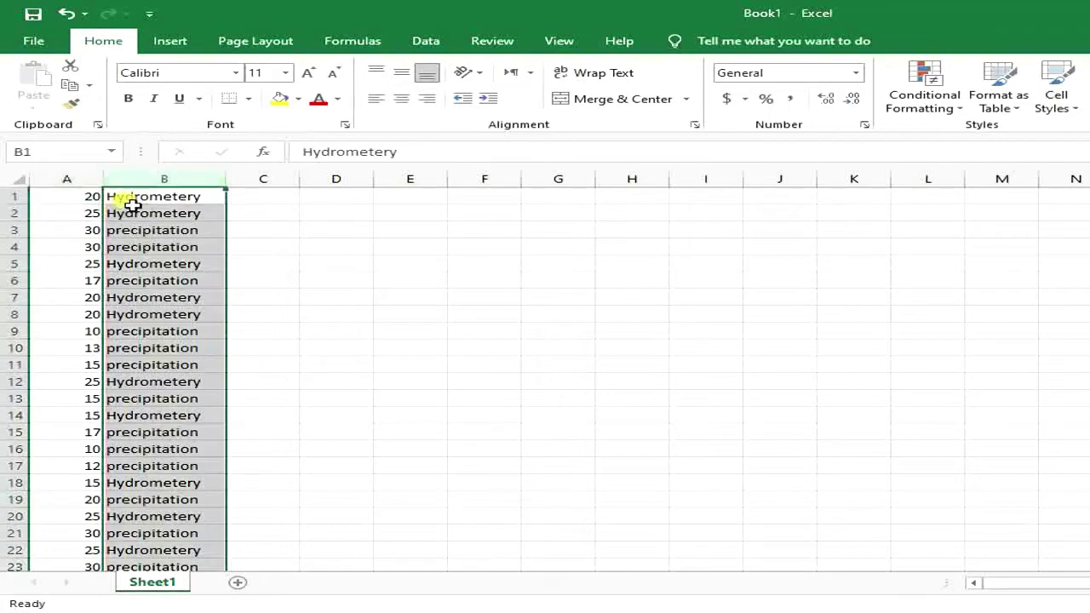
pyautogui.click(88, 199)
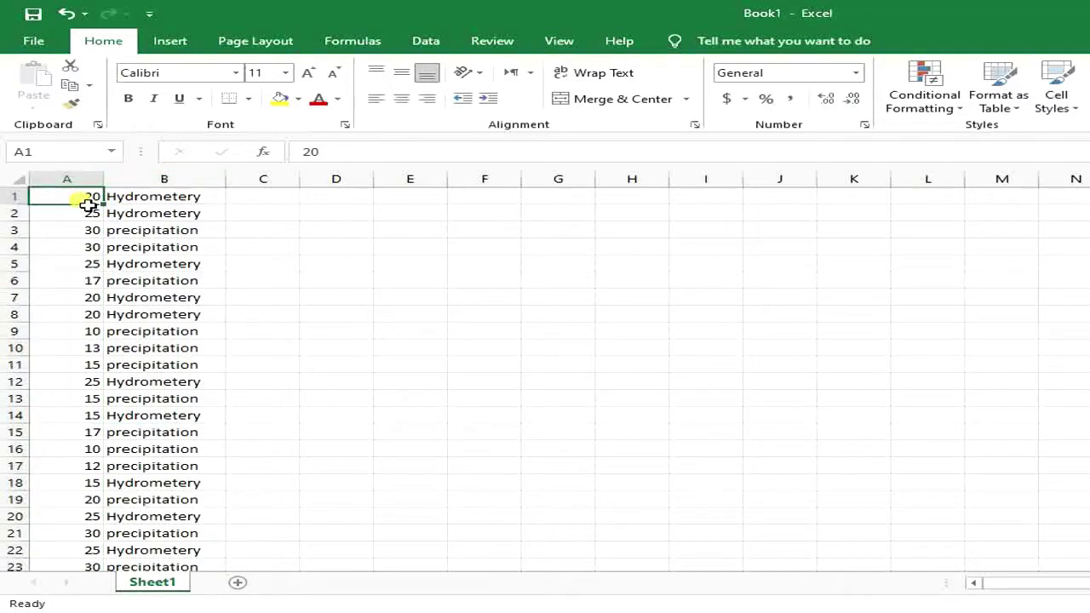
pyautogui.click(153, 212)
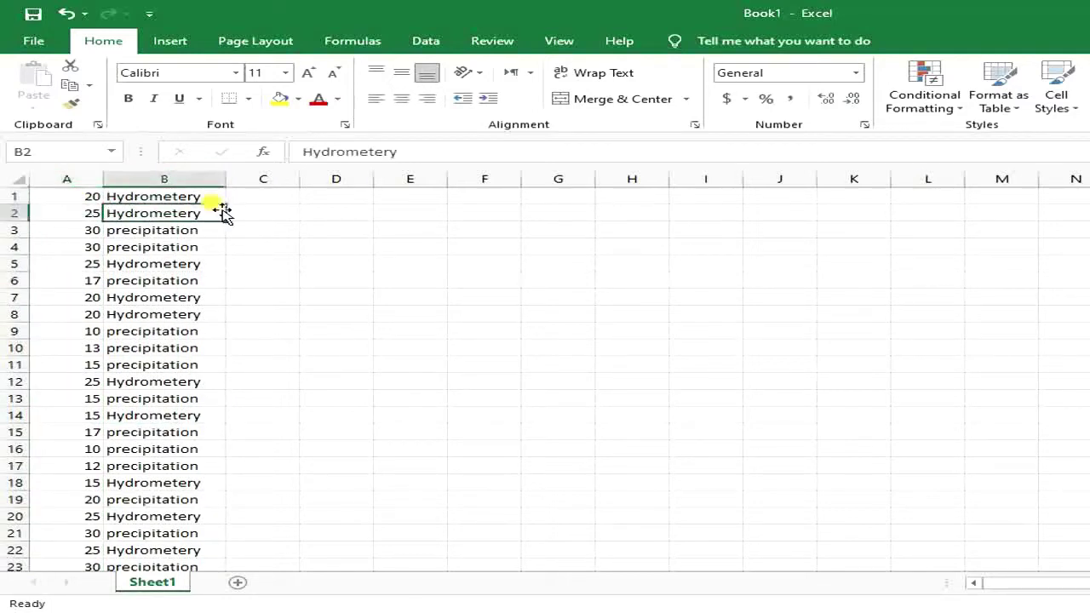
pyautogui.click(349, 197)
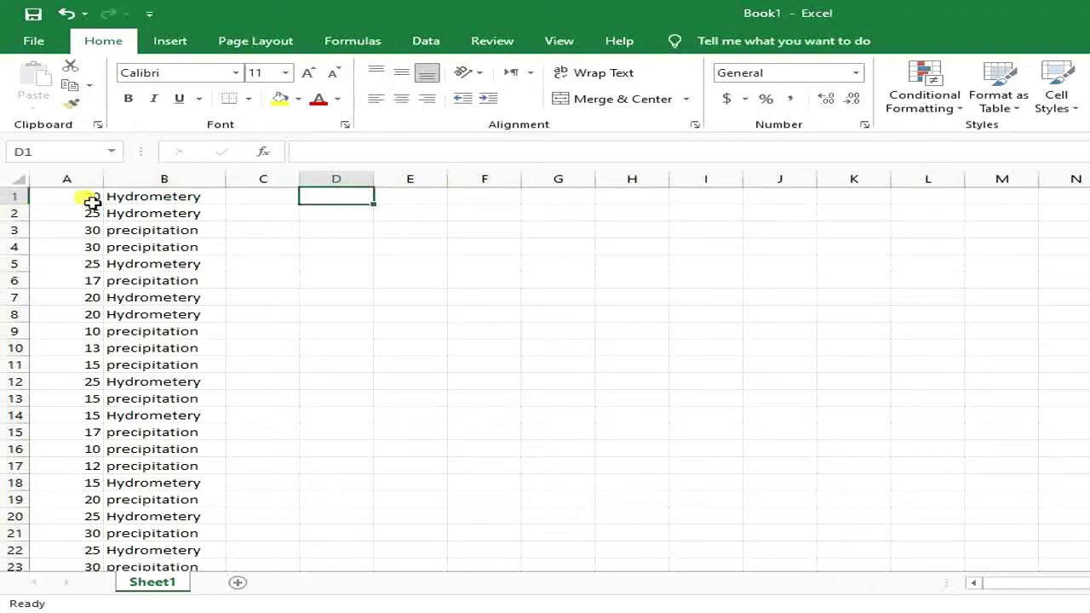
pyautogui.moveTo(88, 198); pyautogui.dragTo(92, 339)
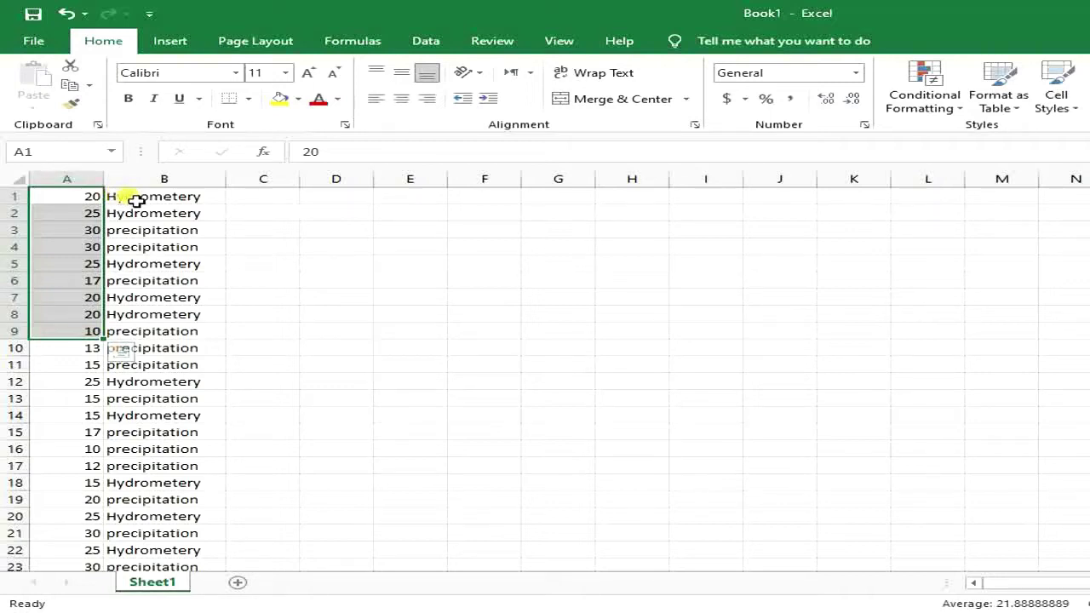
pyautogui.click(412, 230)
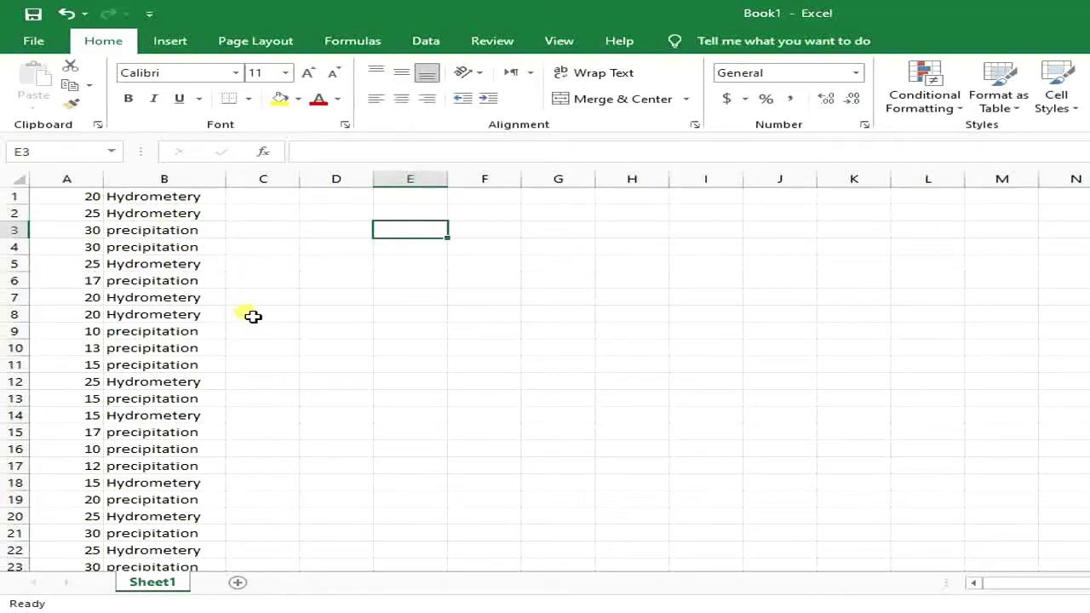
pyautogui.click(85, 186)
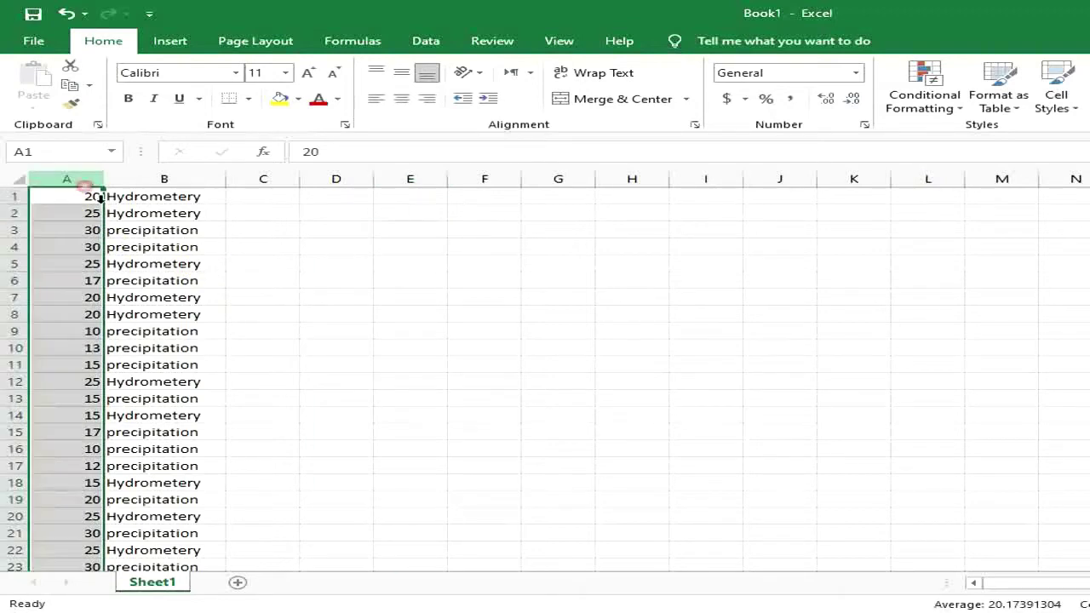
pyautogui.click(95, 197)
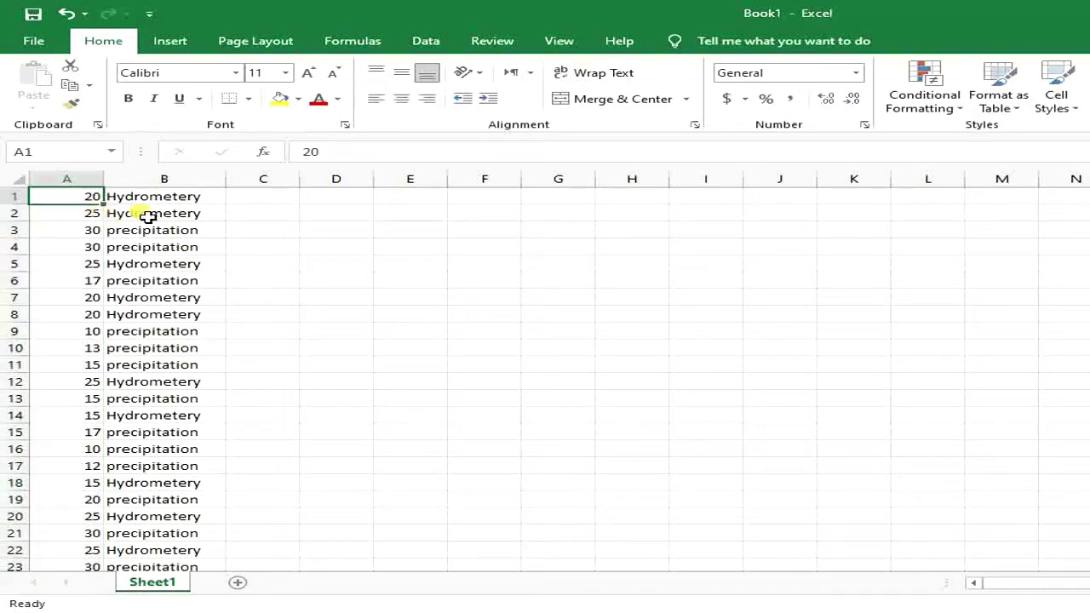
# - Start a SUMIF formula in cell D1 with the range B1:B10 and the criterion "Hydrometery"
pyautogui.click(361, 199)
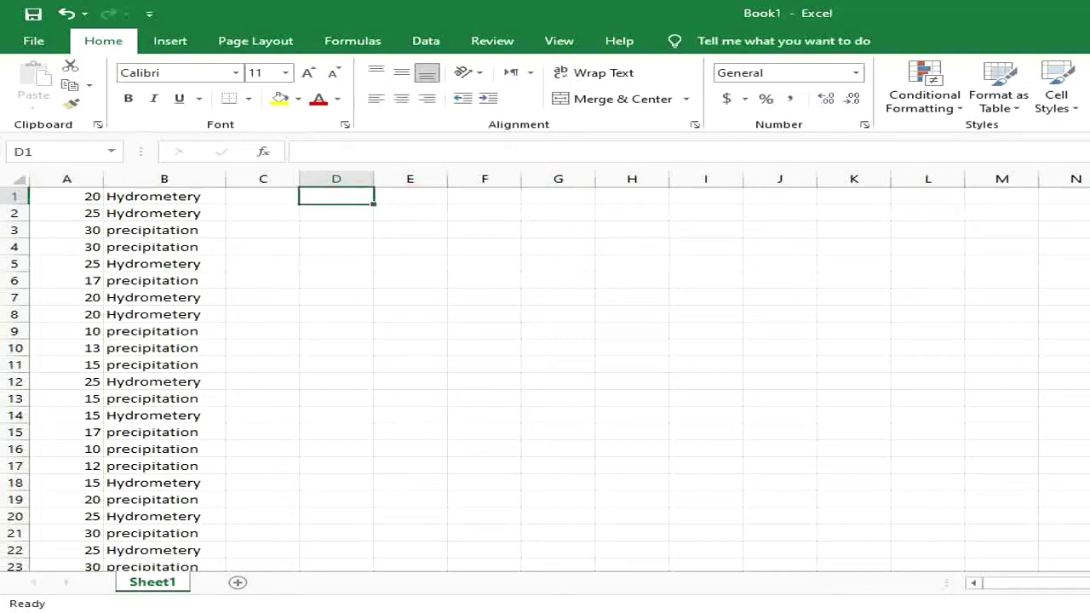
pyautogui.write('=')
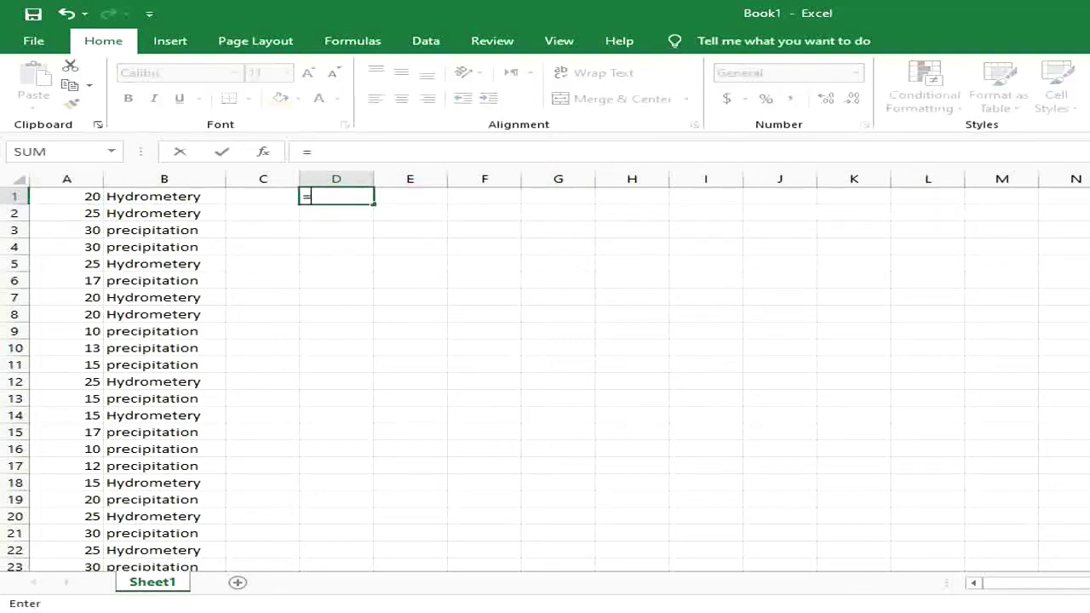
pyautogui.write('sumi')
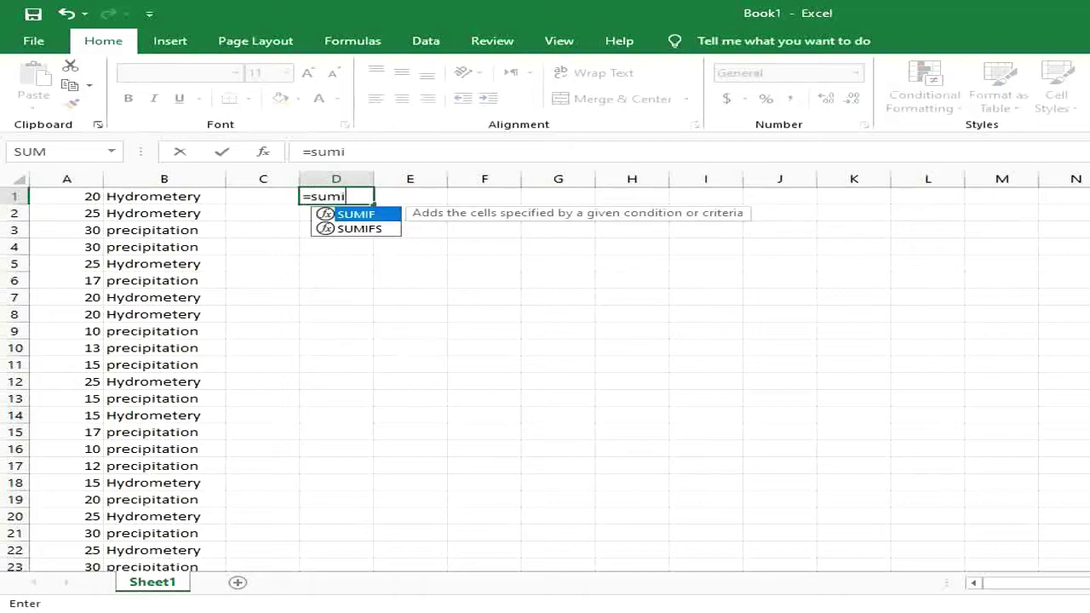
pyautogui.doubleClick(336, 214)
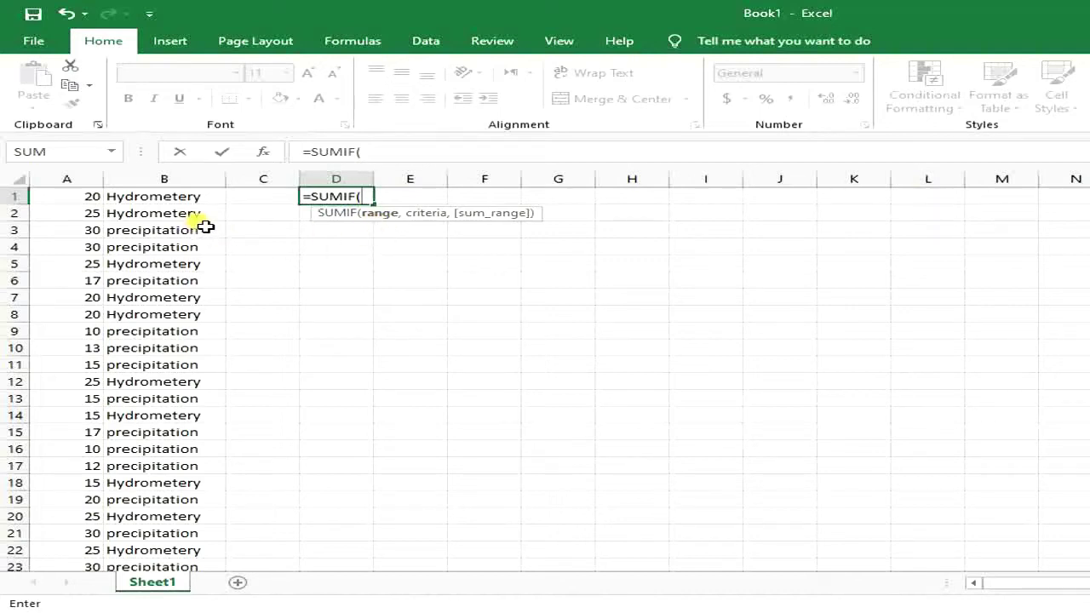
pyautogui.moveTo(187, 198); pyautogui.dragTo(195, 349)
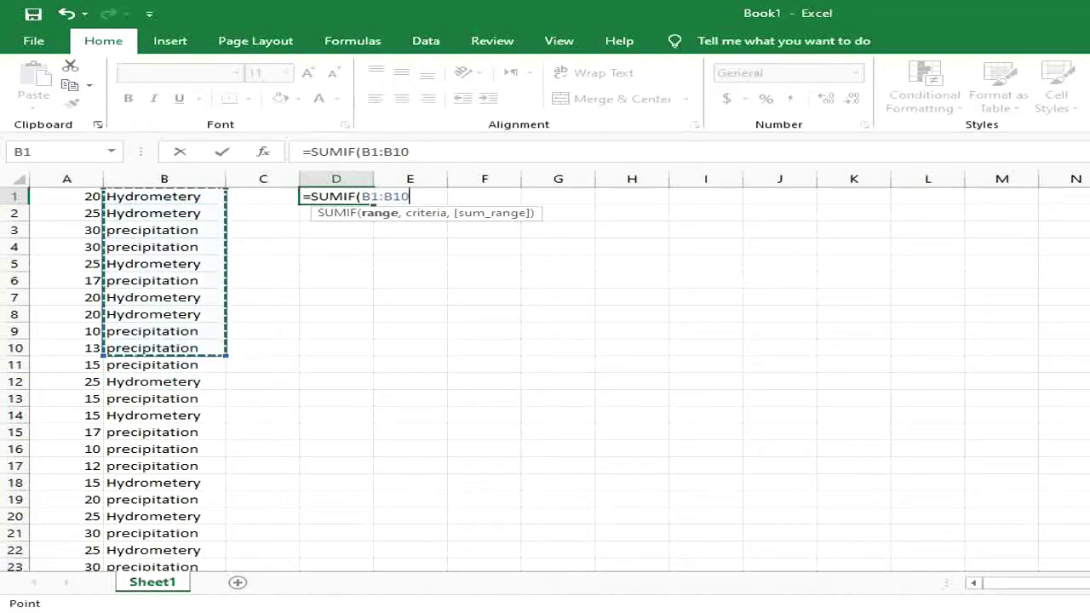
pyautogui.write(',')
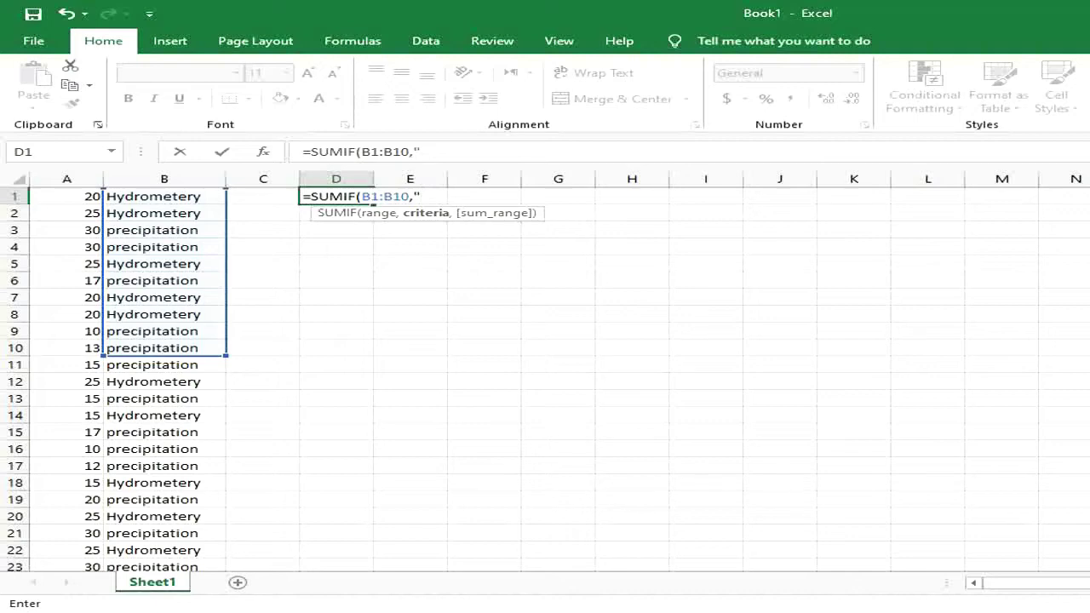
pyautogui.write('Hydrometery')
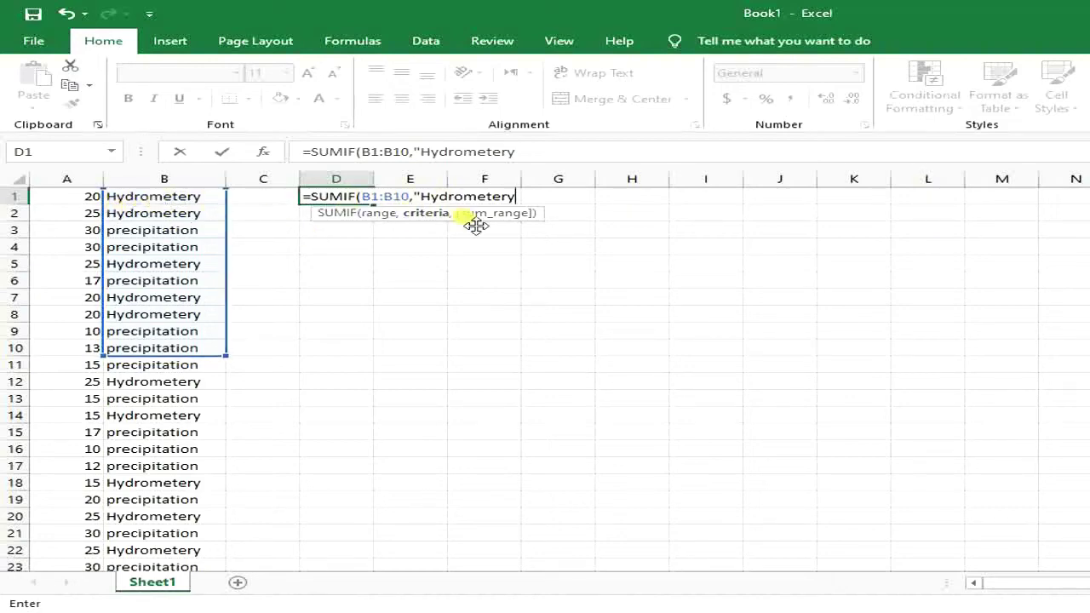
pyautogui.write('"')
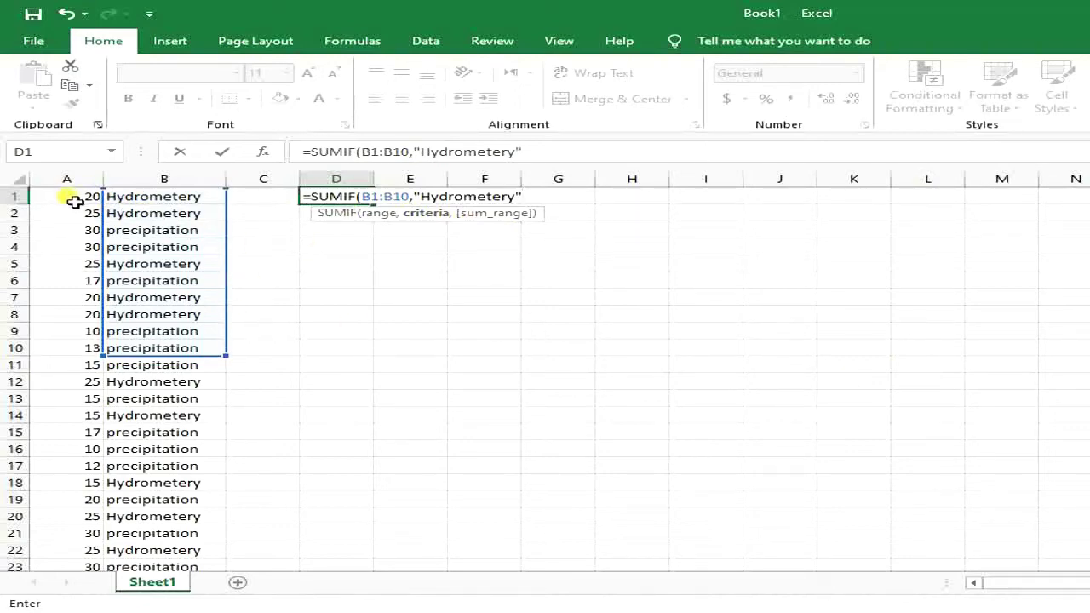
# - Add A1:A10 as the sum range of the SUMIF formula in D1 and try to enter the formula
pyautogui.moveTo(74, 201); pyautogui.dragTo(54, 298)
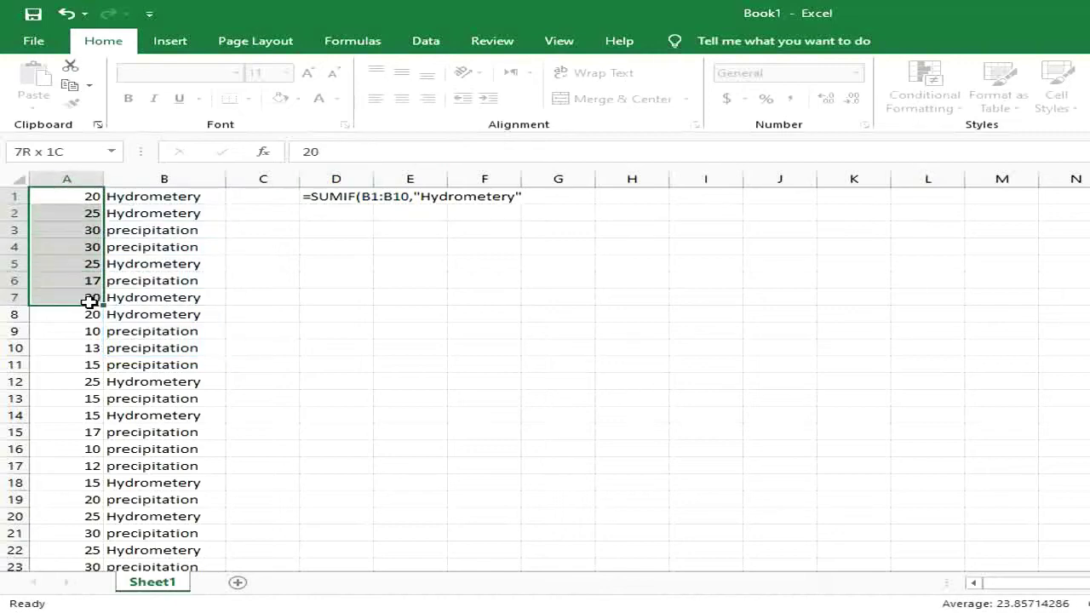
pyautogui.click(359, 213)
pyautogui.press('F2')
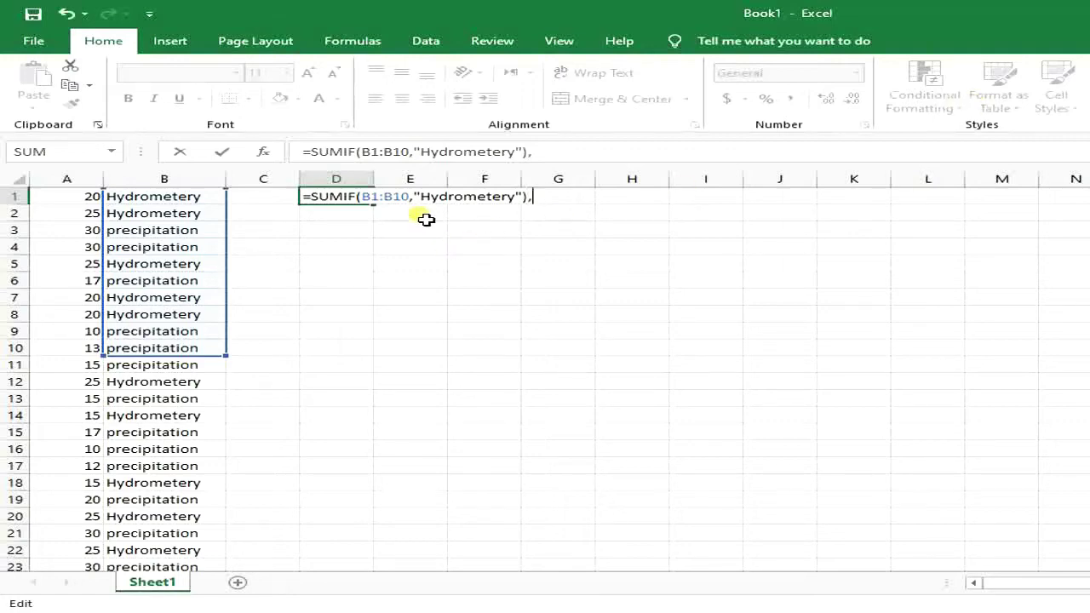
pyautogui.write(',')
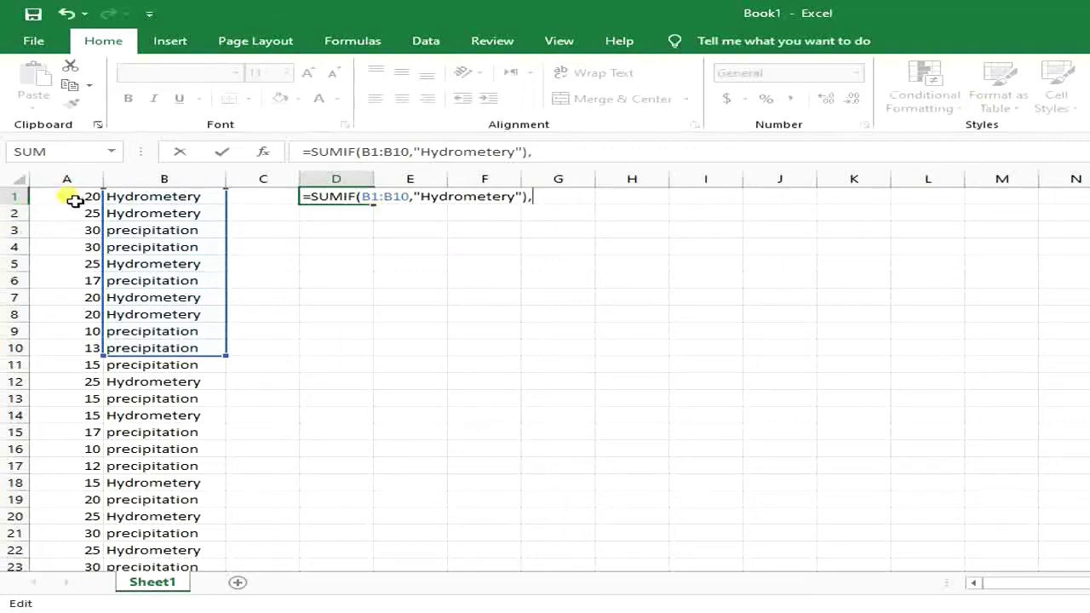
pyautogui.moveTo(77, 197); pyautogui.dragTo(87, 350)
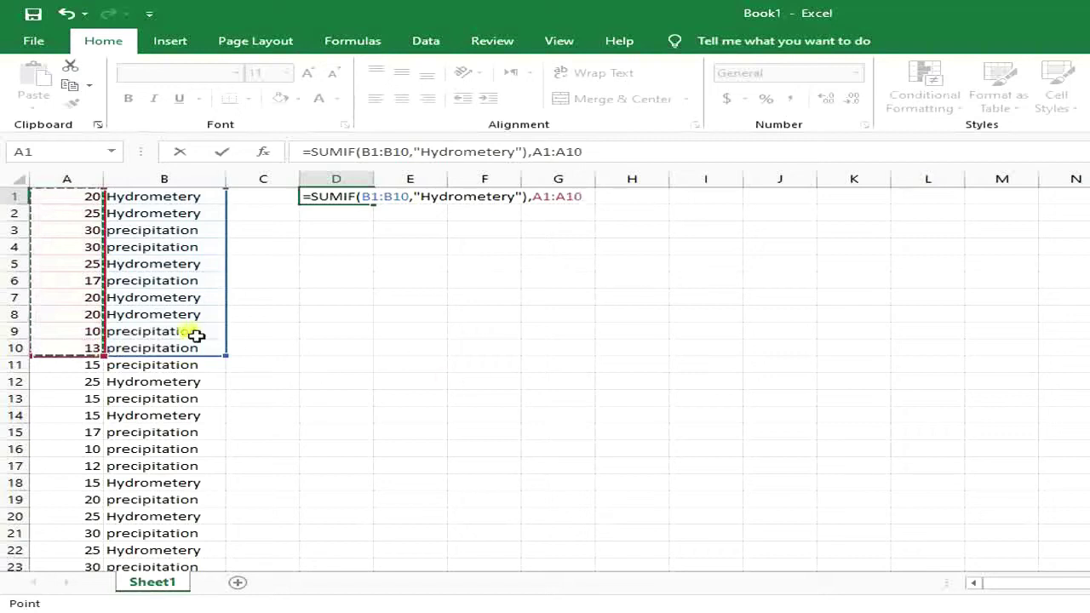
pyautogui.write(')')
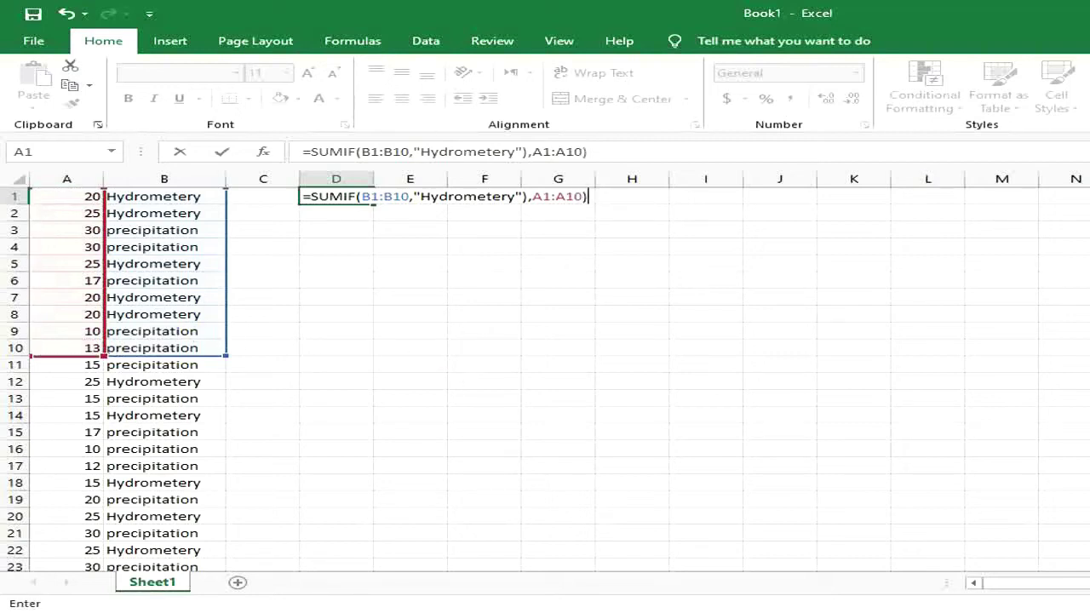
pyautogui.press('Return')
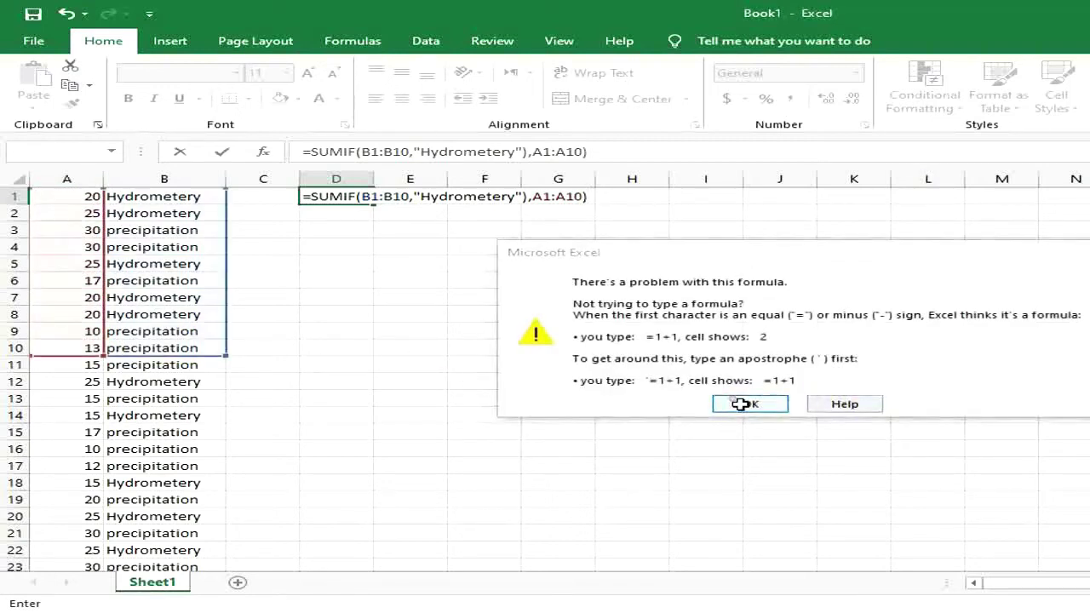
# - Correct the D1 formula to =SUMIF(B1:B10,"Hydrometery",A1:A10) by removing the extra closing parenthesis after the criterion, and enter it
pyautogui.click(756, 403)
pyautogui.click(526, 197)
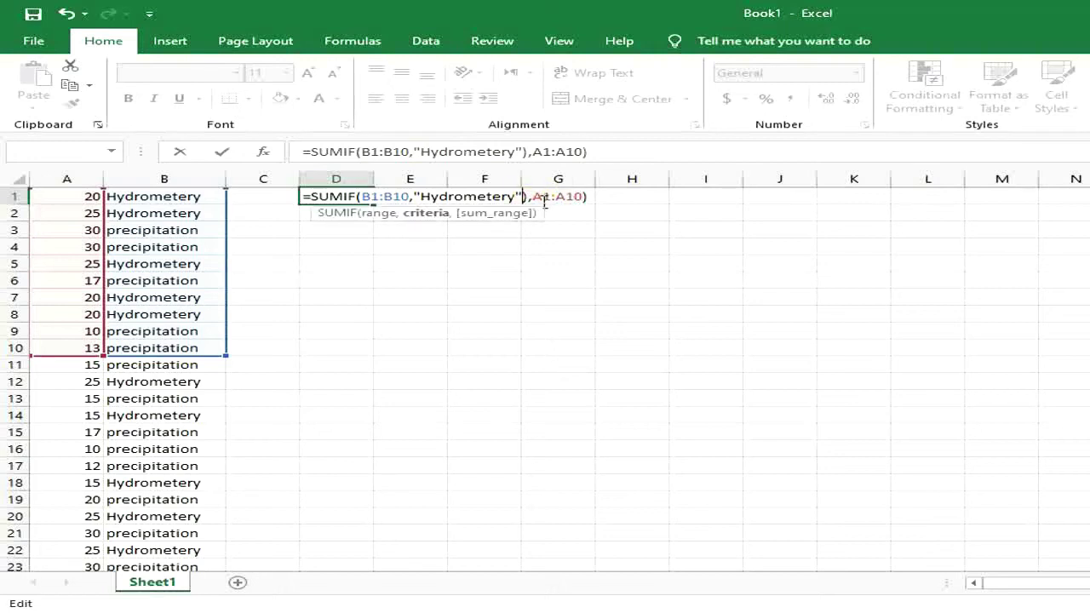
pyautogui.press('BackSpace')
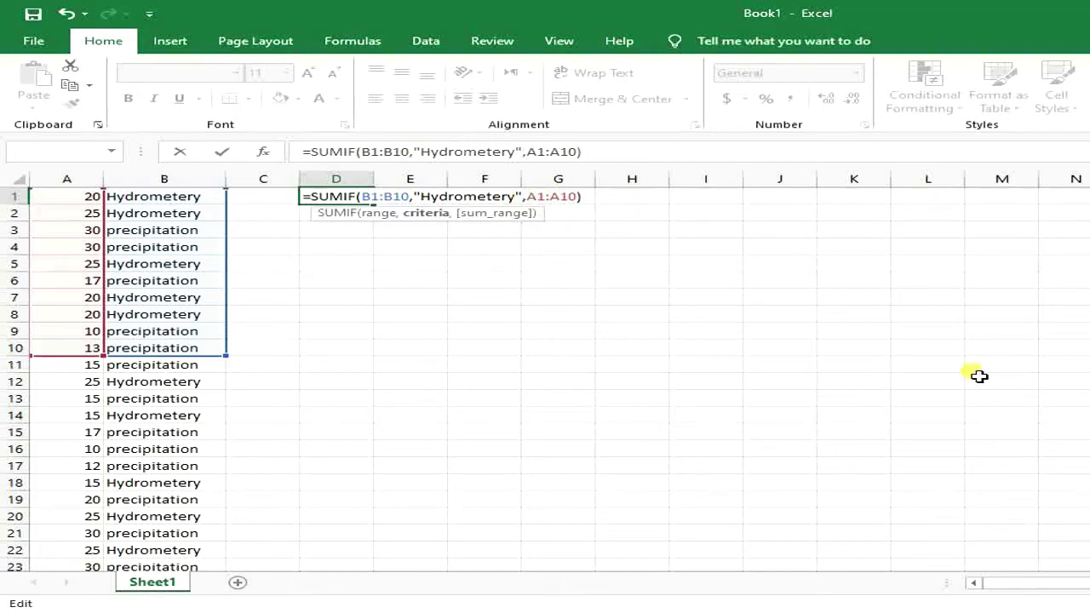
pyautogui.press('Return')
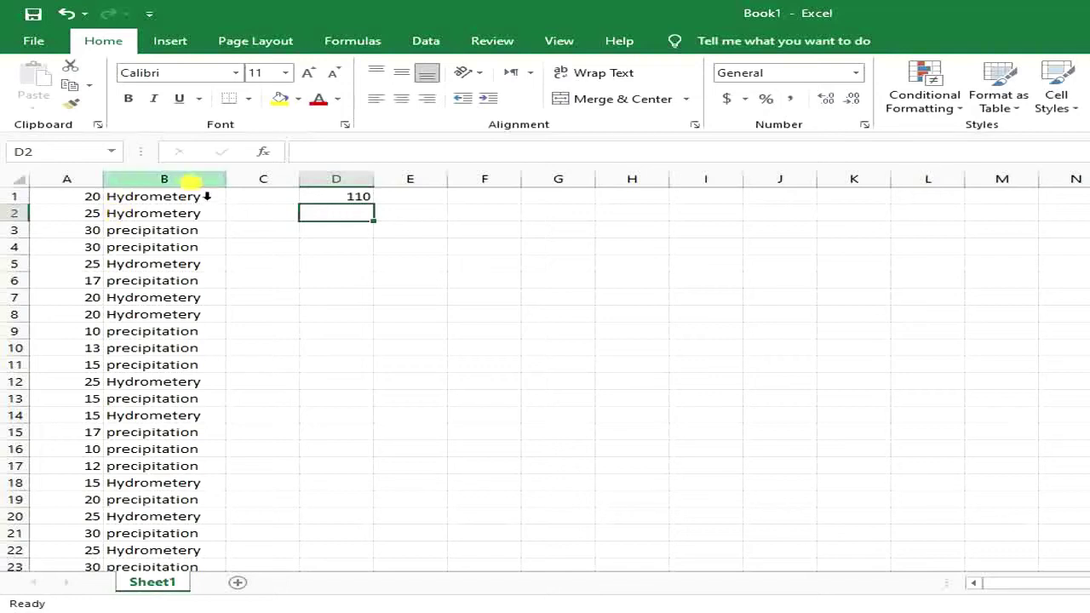
# - Enter the formula =SUMIF(B1:B10,"<>Hydrometery",A1:A10) in cell D2 to sum the values not labelled Hydrometery
pyautogui.write('=sum')
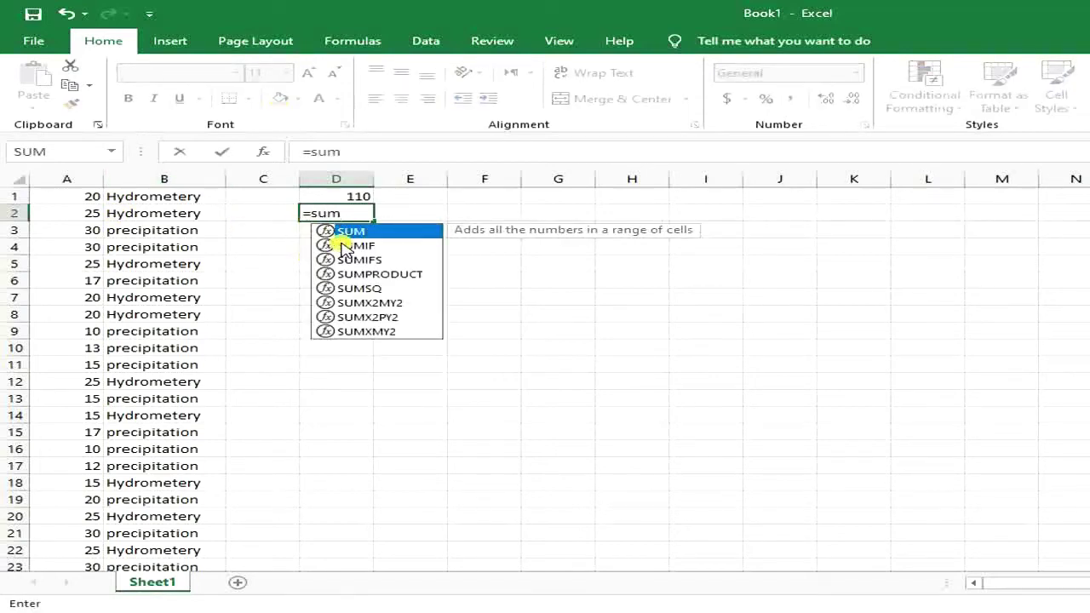
pyautogui.doubleClick(345, 245)
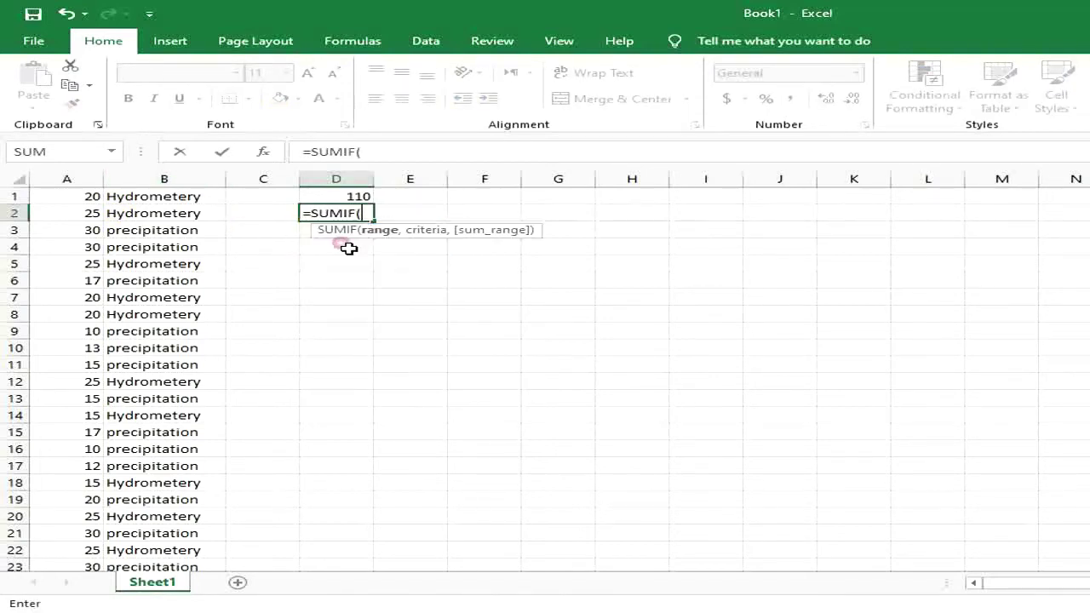
pyautogui.moveTo(166, 197); pyautogui.dragTo(165, 352)
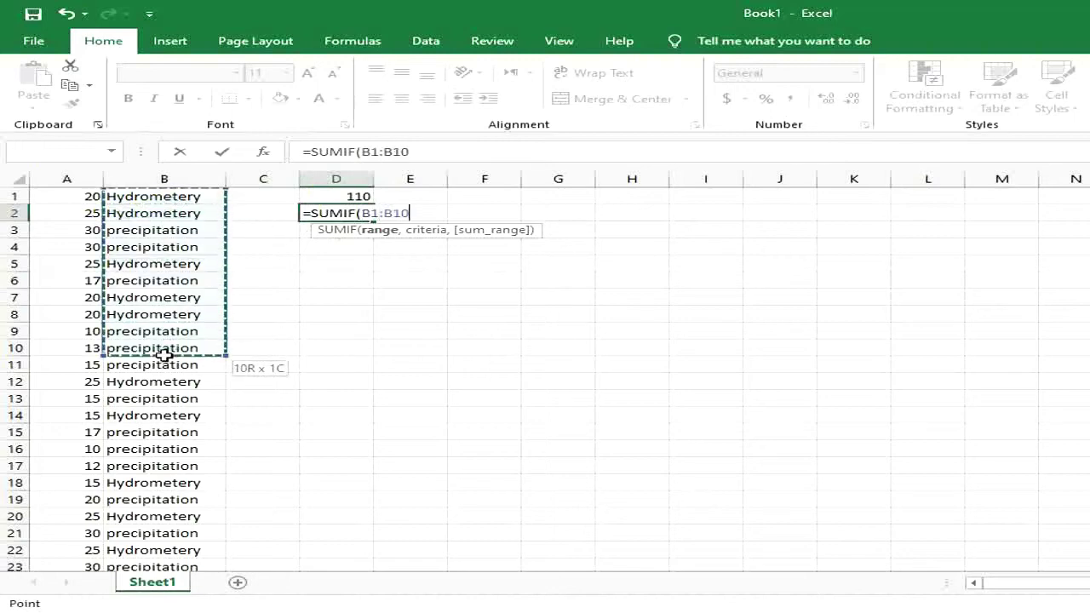
pyautogui.write(',"<>Hydr')
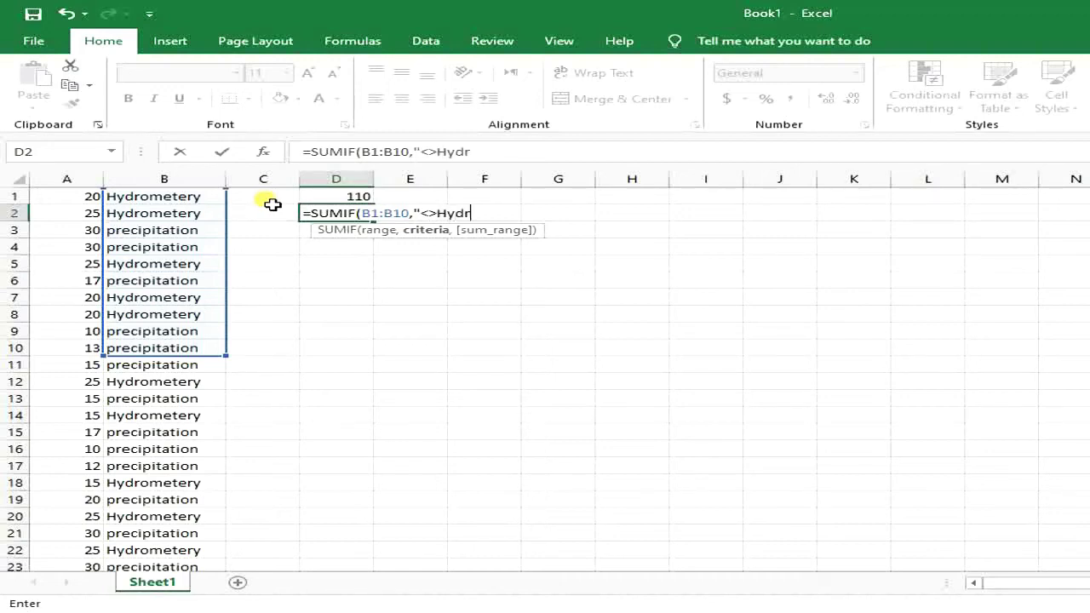
pyautogui.write('ometery,')
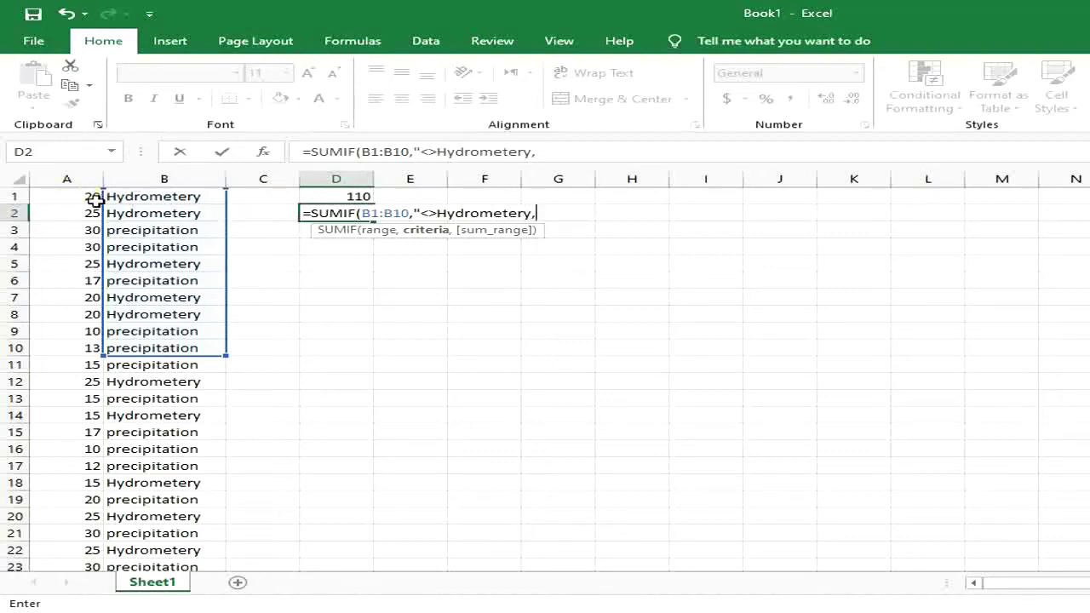
pyautogui.moveTo(90, 196)
pyautogui.mouseDown()
pyautogui.moveTo(104, 333)
pyautogui.moveTo(108, 255)
pyautogui.moveTo(89, 197)
pyautogui.mouseUp()
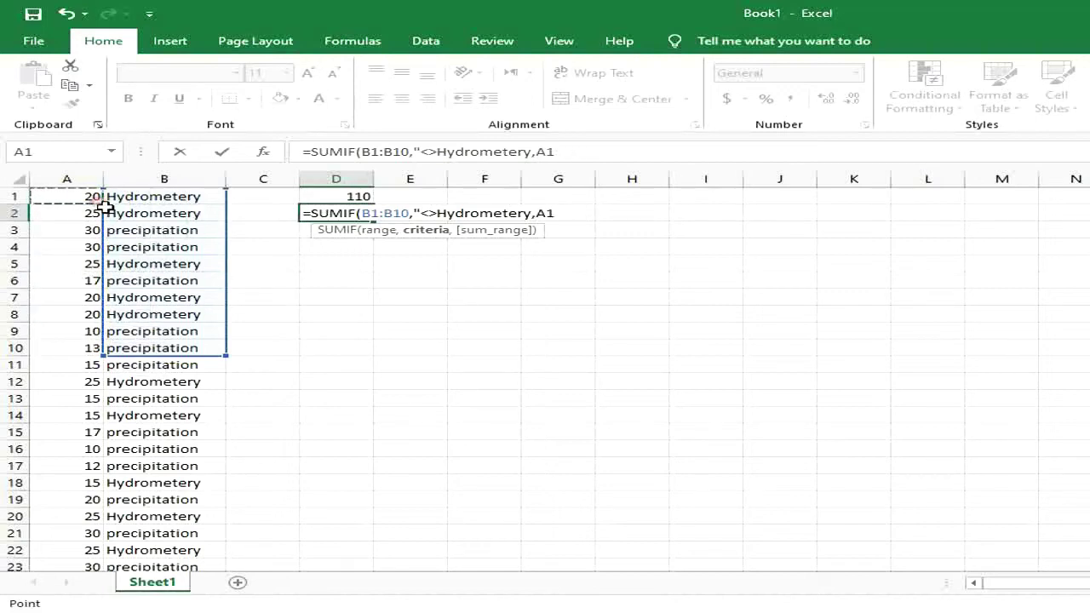
pyautogui.press('BackSpace')
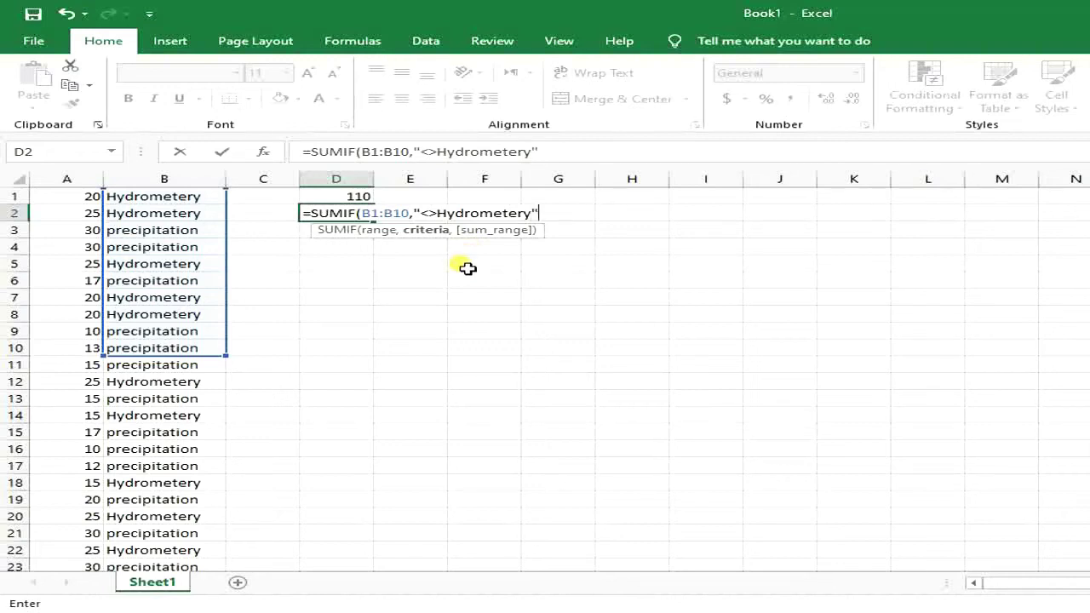
pyautogui.write(',')
pyautogui.moveTo(88, 195); pyautogui.dragTo(85, 349)
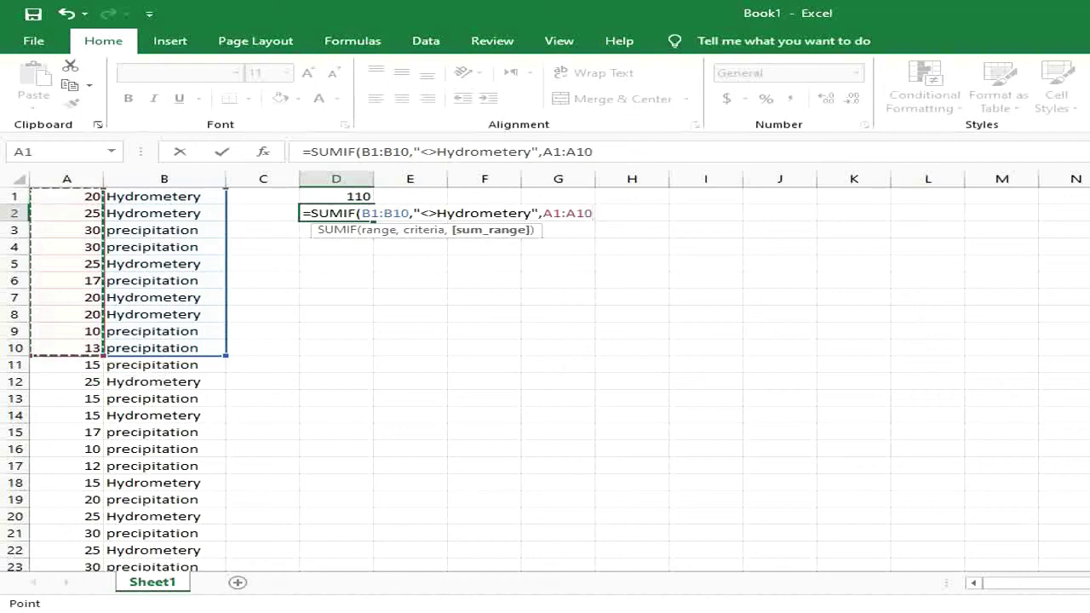
pyautogui.write(')')
pyautogui.press('Return')
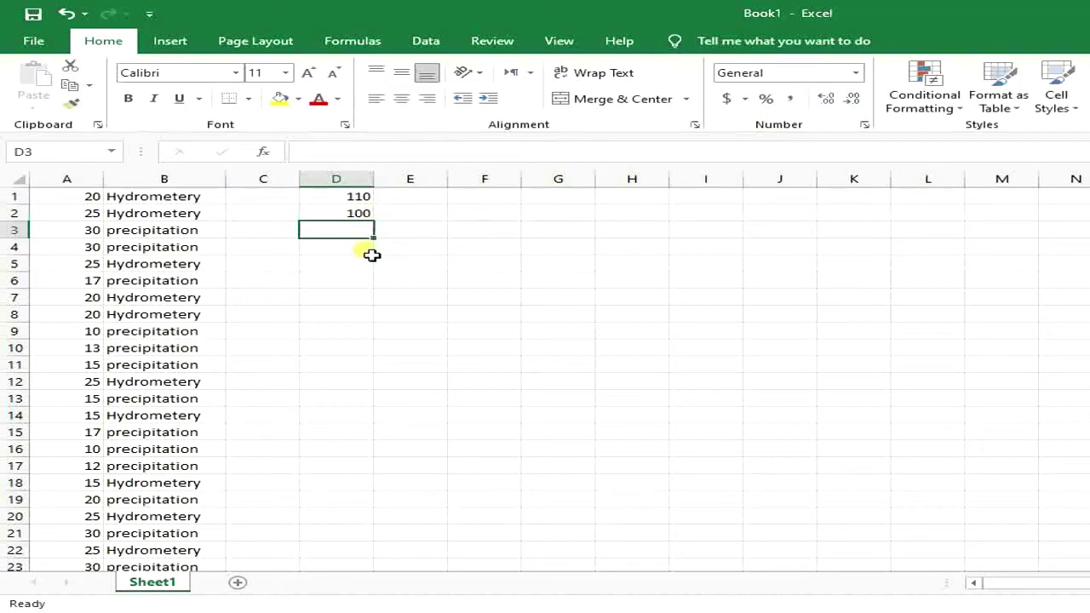
# - Enter the formula =SUMIF(A1:A10,">20") in cell D3 to sum the values greater than 20, and reselect that cell
pyautogui.write('=')
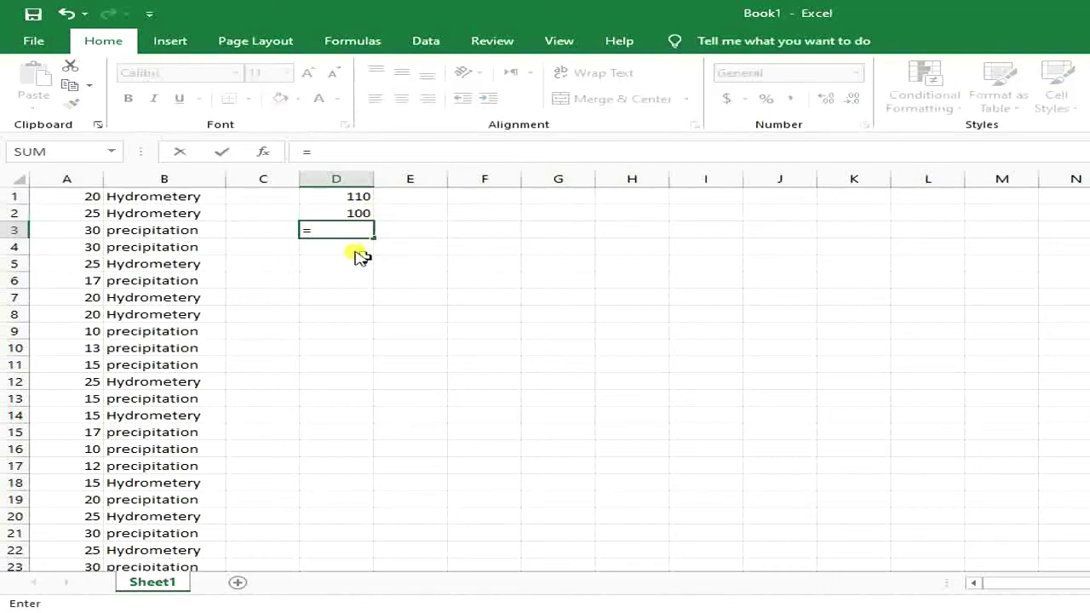
pyautogui.write('su')
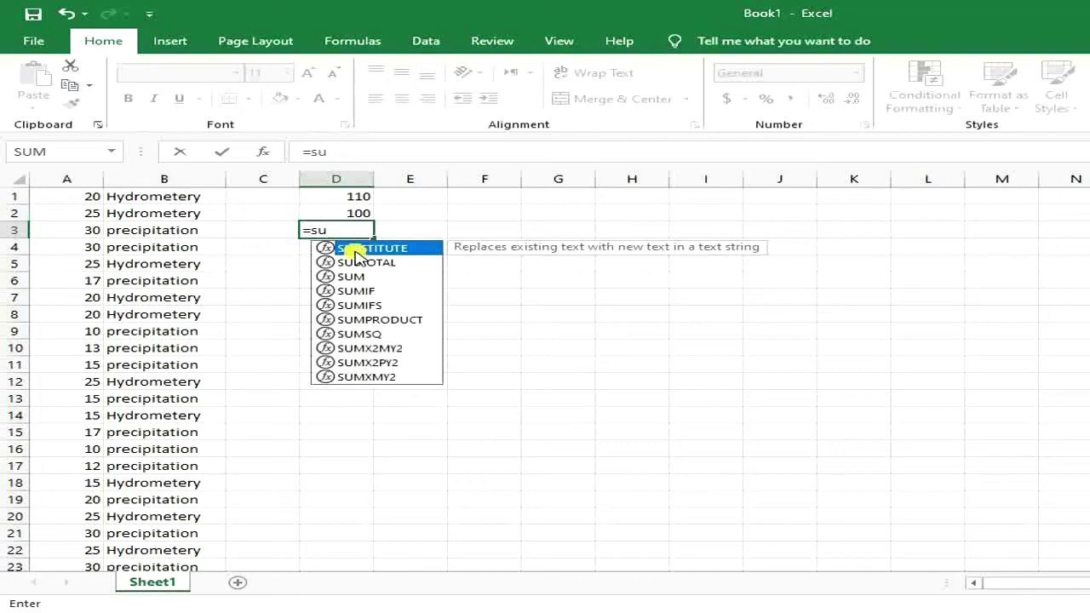
pyautogui.write('m')
pyautogui.click(354, 262)
pyautogui.doubleClick(354, 261)
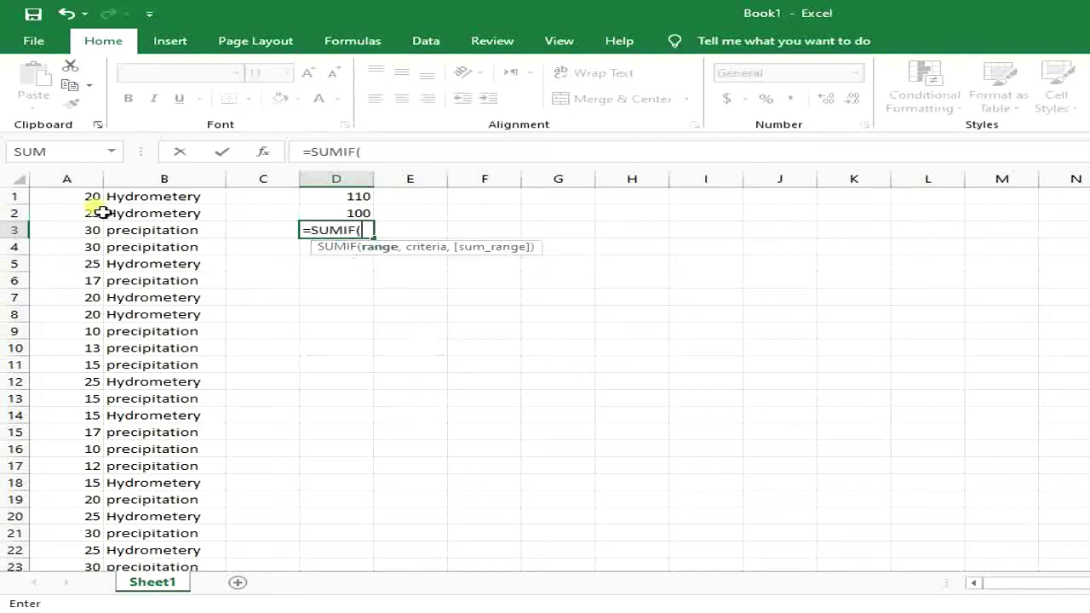
pyautogui.moveTo(99, 201); pyautogui.dragTo(100, 349)
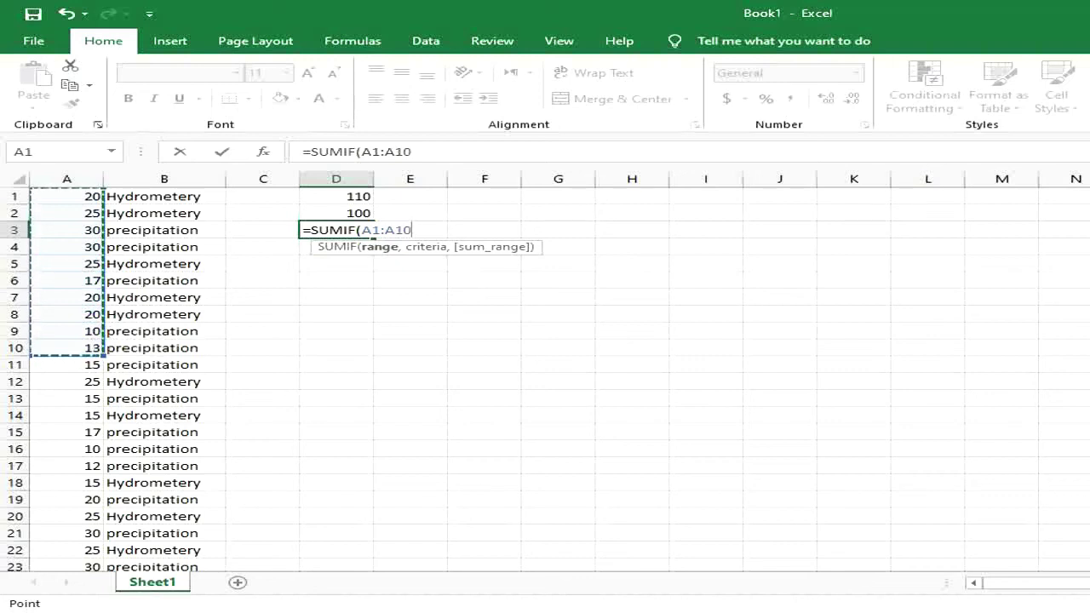
pyautogui.write(',">')
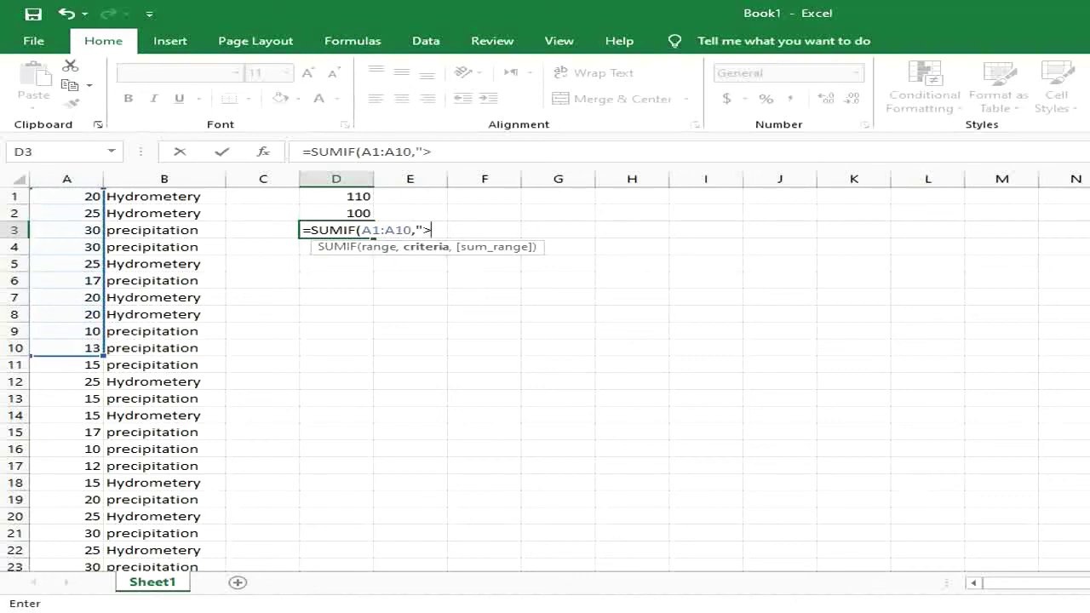
pyautogui.write('20')
pyautogui.write('")')
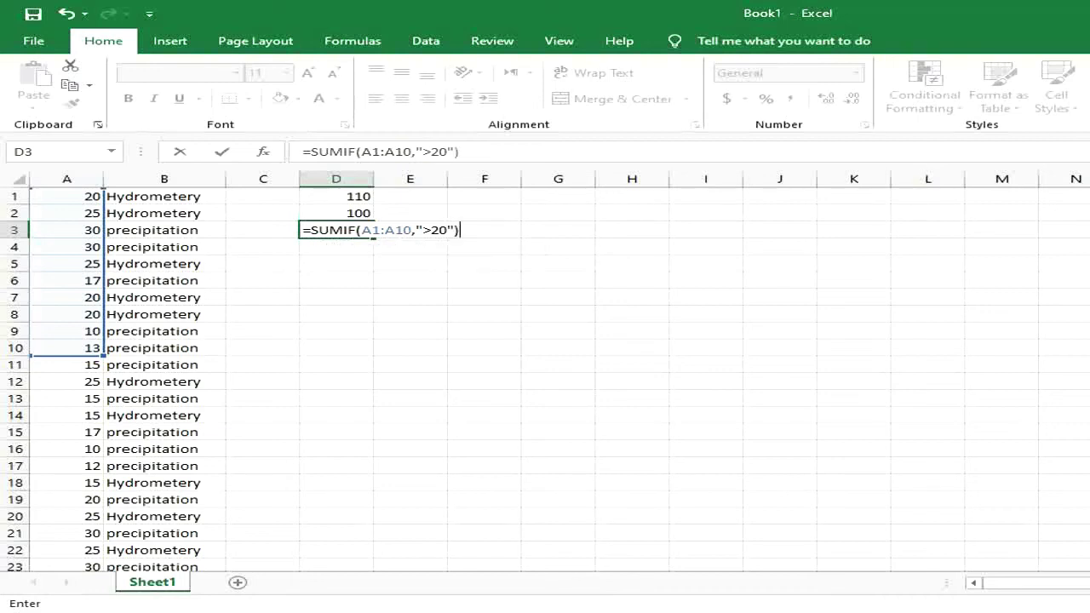
pyautogui.press('Return')
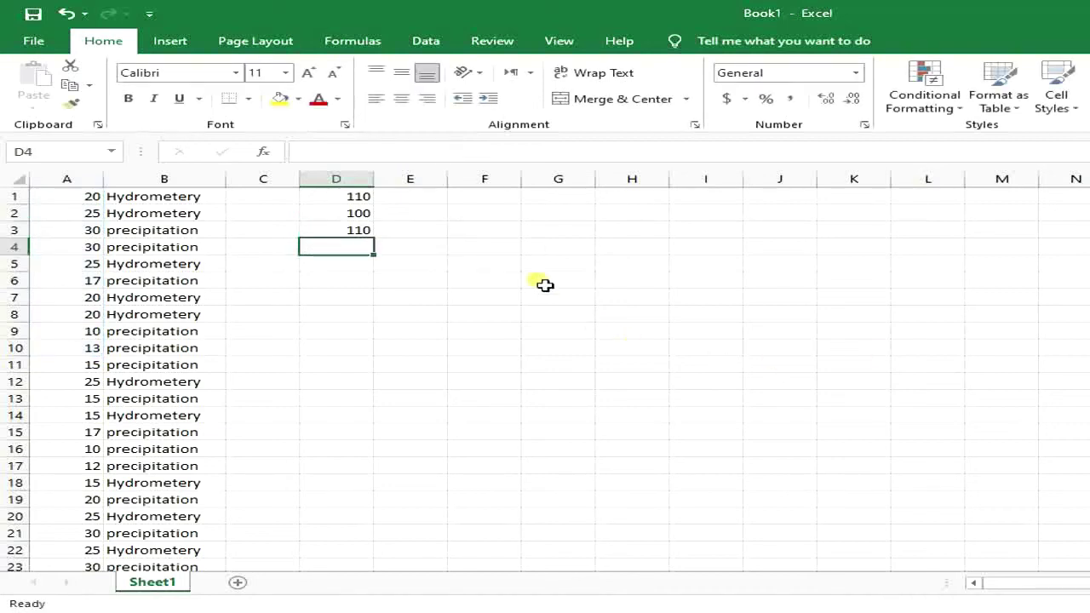
pyautogui.click(336, 240)
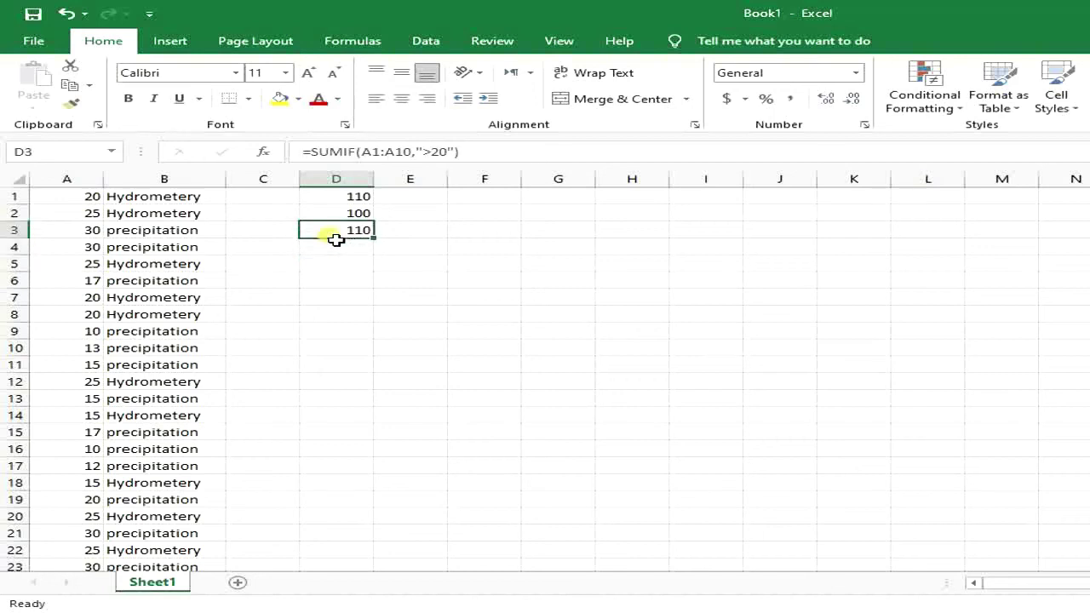